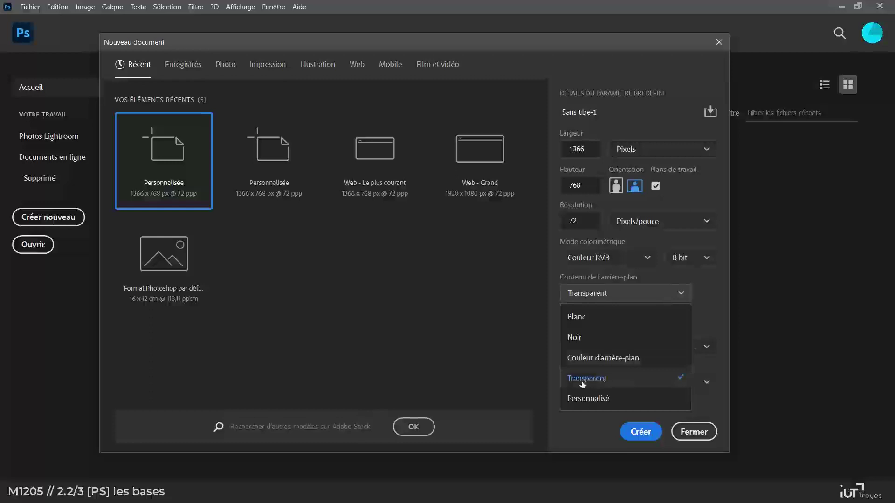
Step: Create a 1366 x 768 px RGB document at 72 ppi with a transparent background, and close it again
click(651, 432)
click(650, 430)
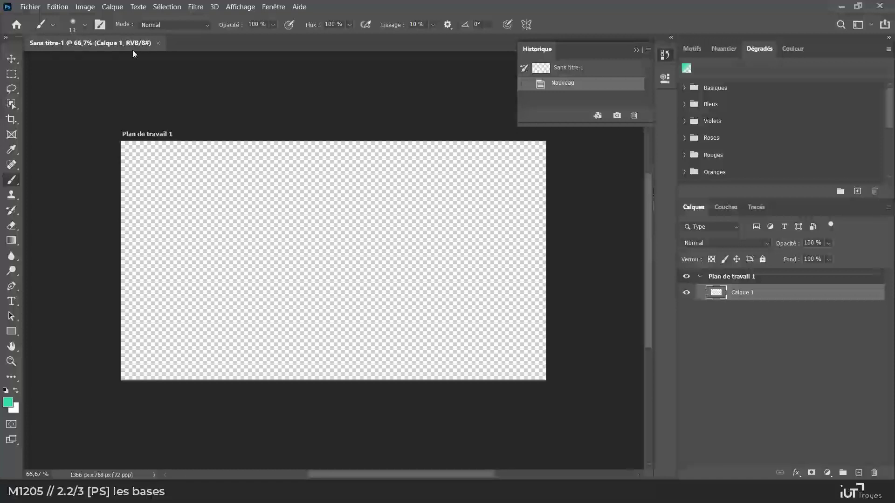
click(158, 43)
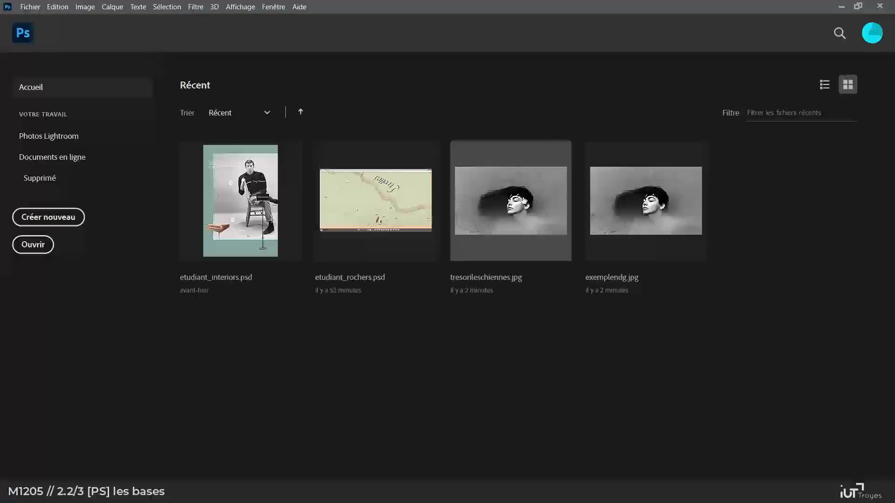
Step: Open the recent file exemplendg.jpg and paint a zigzag brush stroke on a new layer, above the hair
click(628, 205)
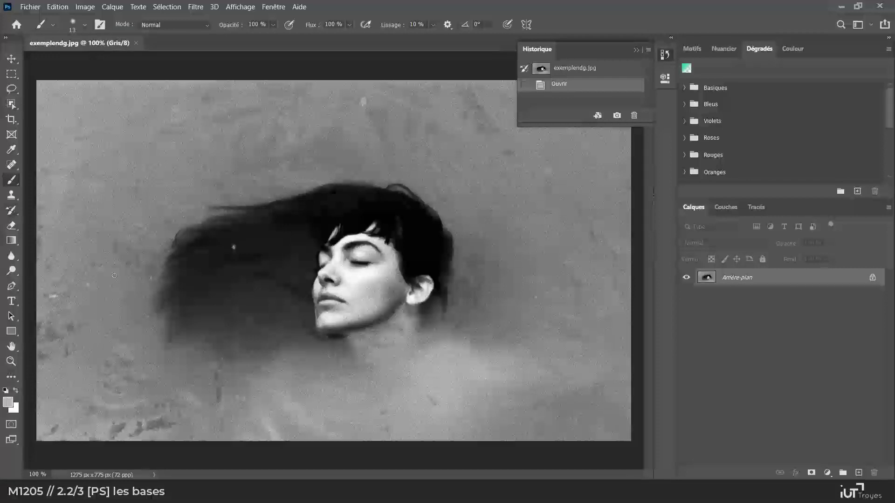
click(858, 472)
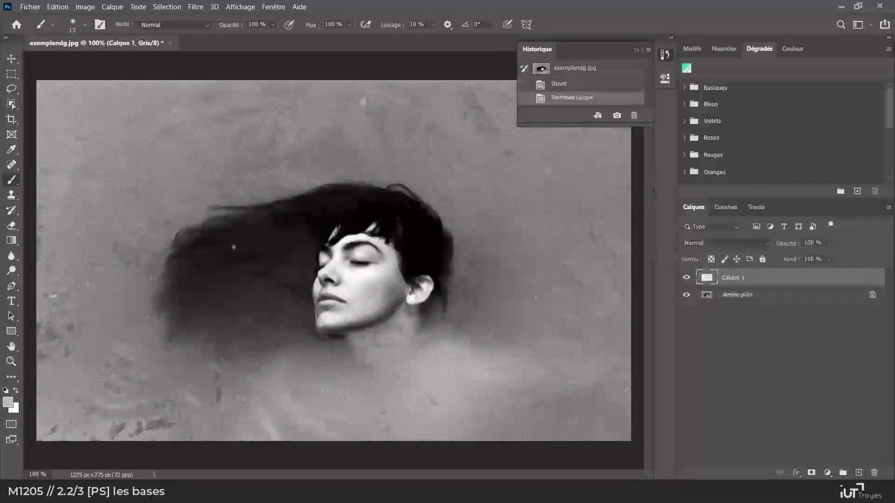
mouse_move(234, 149)
mouse_down()
mouse_move(177, 205)
mouse_move(201, 211)
mouse_up()
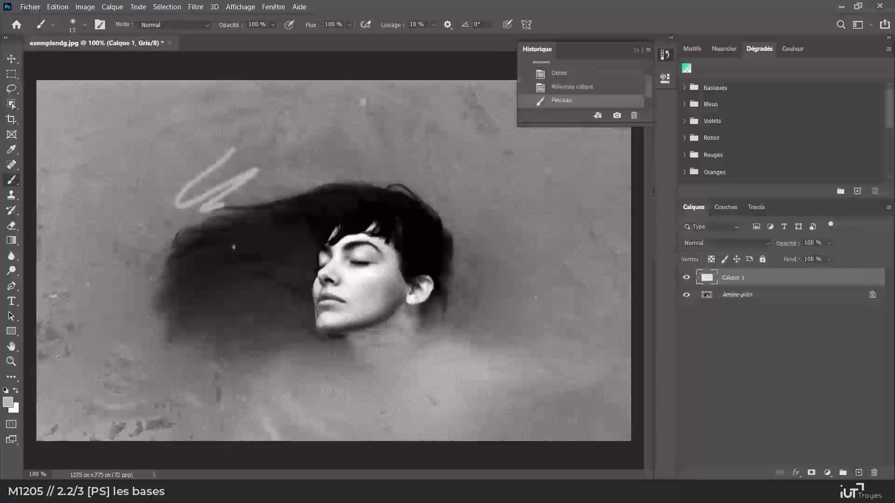
Step: Choose green 15e4ba as the foreground colour and paint a second zigzag stroke beside the first one
click(8, 403)
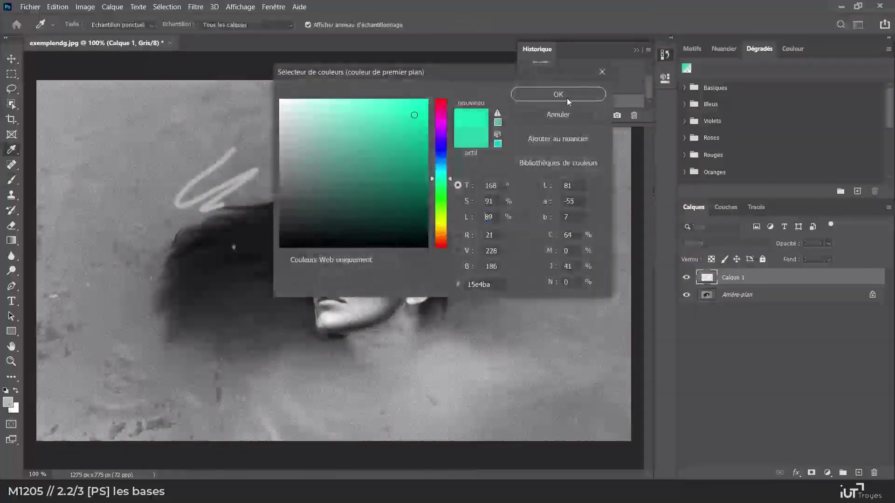
click(555, 95)
mouse_move(246, 135)
mouse_down()
mouse_move(225, 171)
mouse_move(273, 195)
mouse_up()
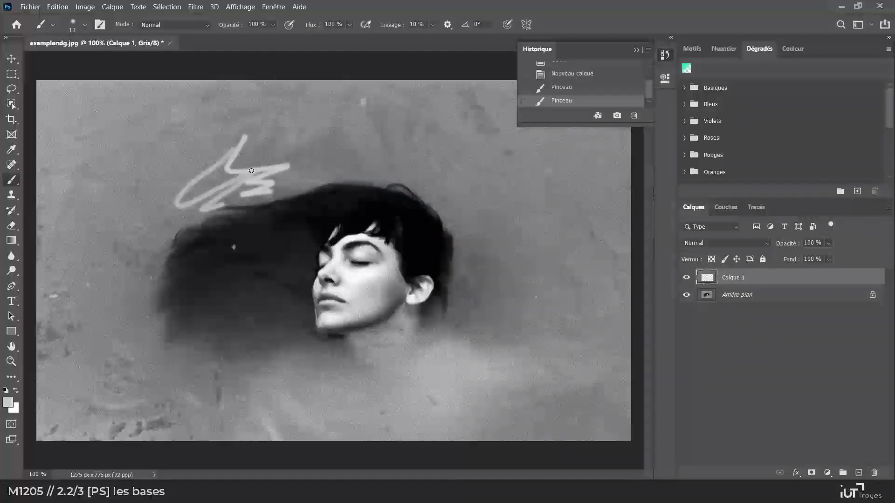
Step: Convert the image to RGB colour mode with its layers flattened, and paint another brush stroke above the woman's head
click(82, 9)
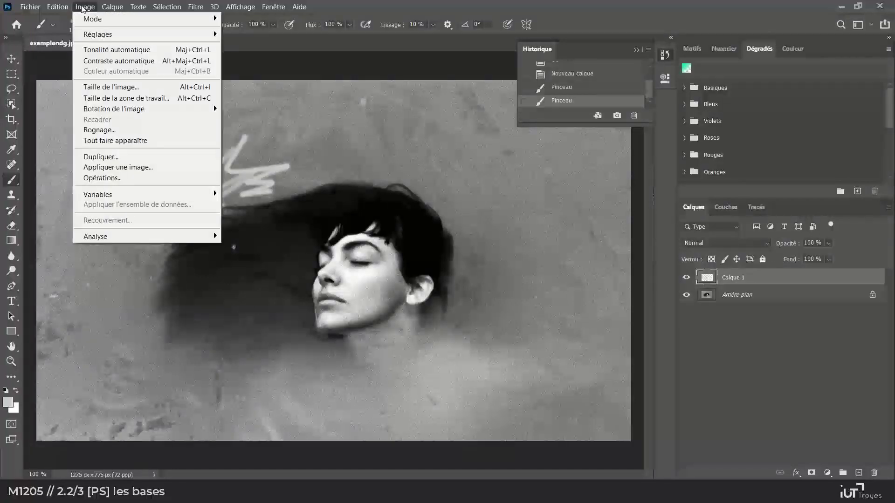
mouse_move(93, 19)
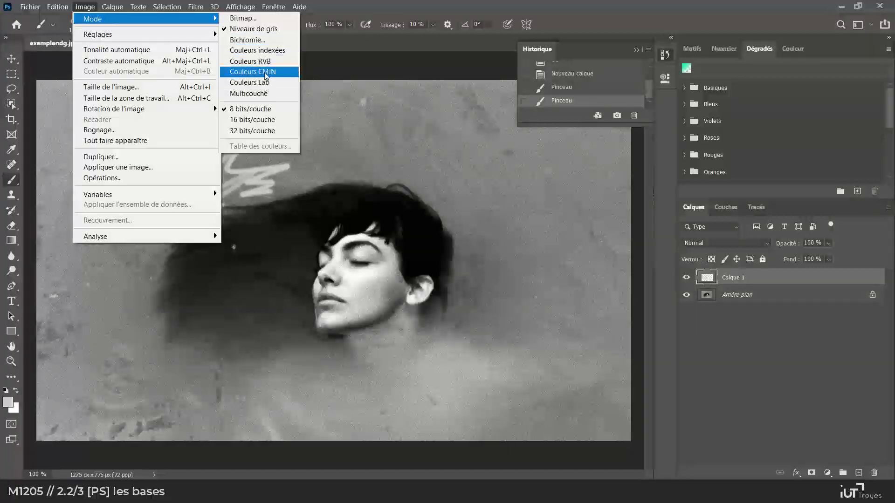
click(264, 64)
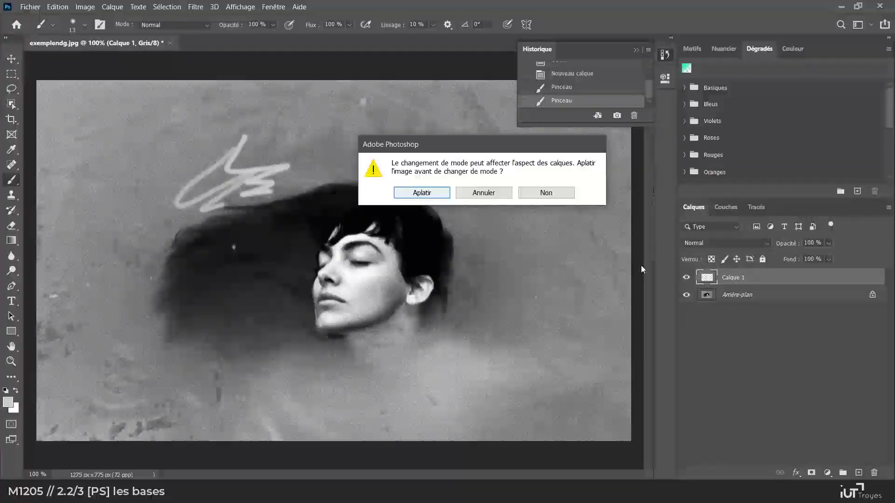
click(434, 193)
mouse_move(328, 155)
mouse_down()
mouse_move(318, 193)
mouse_move(377, 189)
mouse_move(425, 195)
mouse_up()
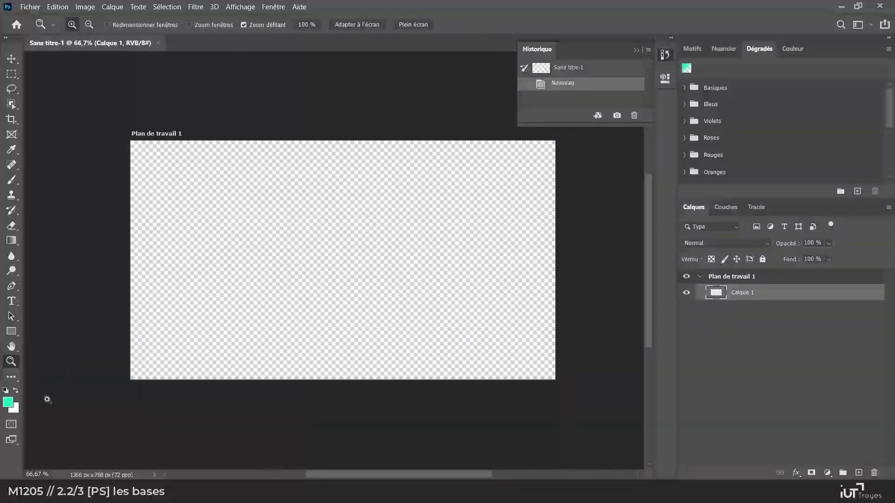
Step: In Sans titre-1, try the web-only colour restriction with 00ffff, switch it off again and set the foreground colour to 0cf0f0
click(7, 403)
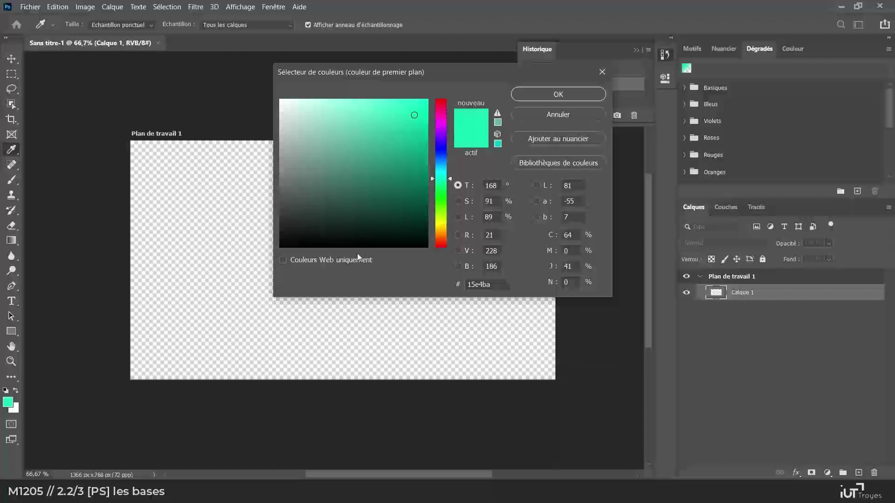
click(282, 261)
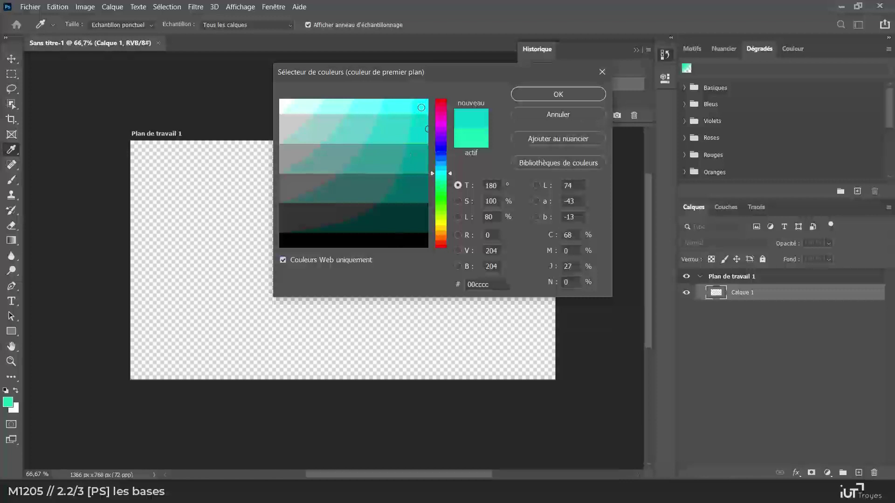
click(421, 107)
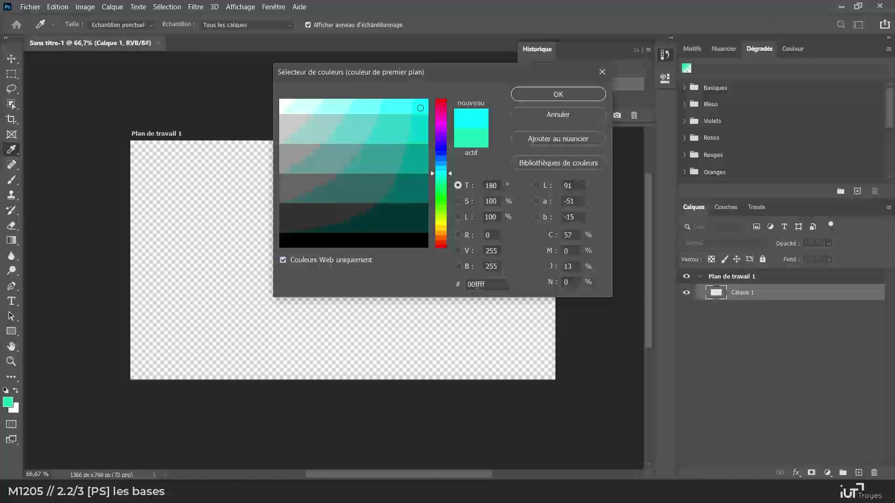
click(283, 260)
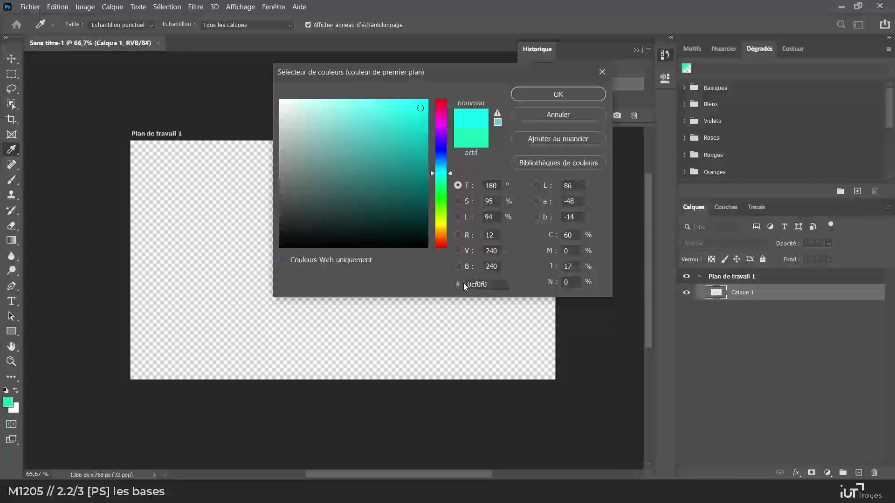
click(547, 94)
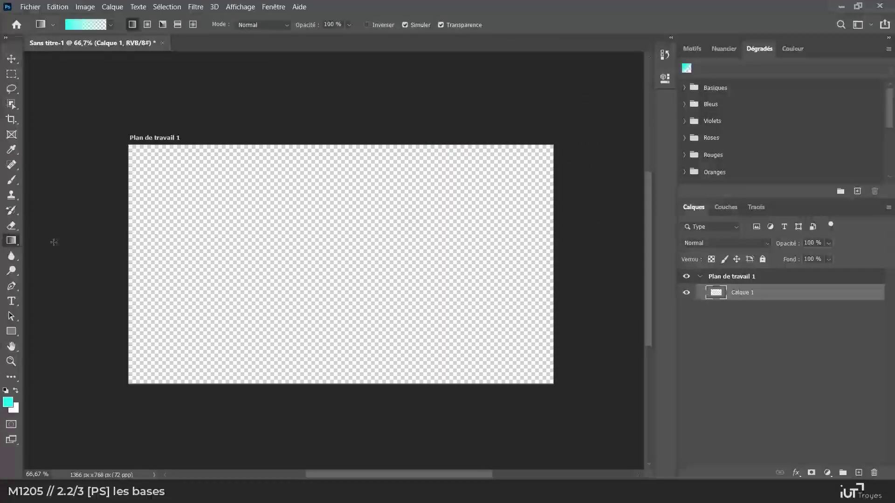
Step: Fill the empty Calque 1 with the cyan foreground colour using the Paint Bucket tool
right_click(14, 246)
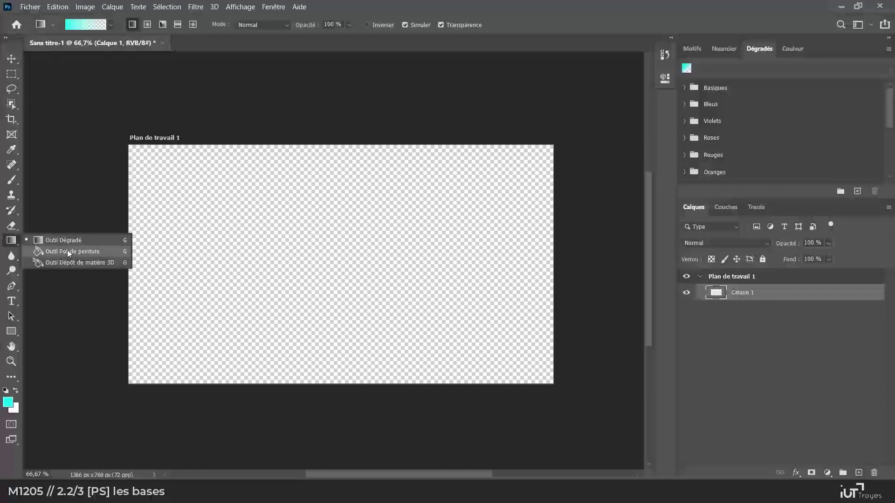
click(112, 251)
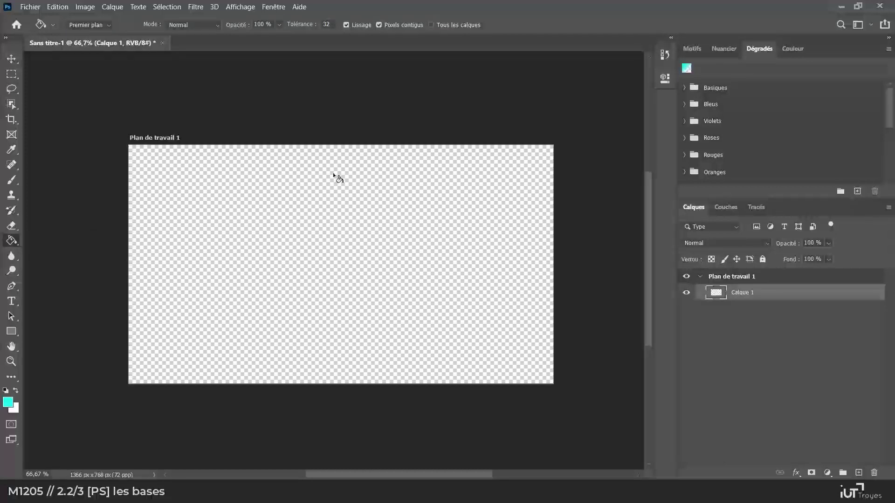
click(286, 183)
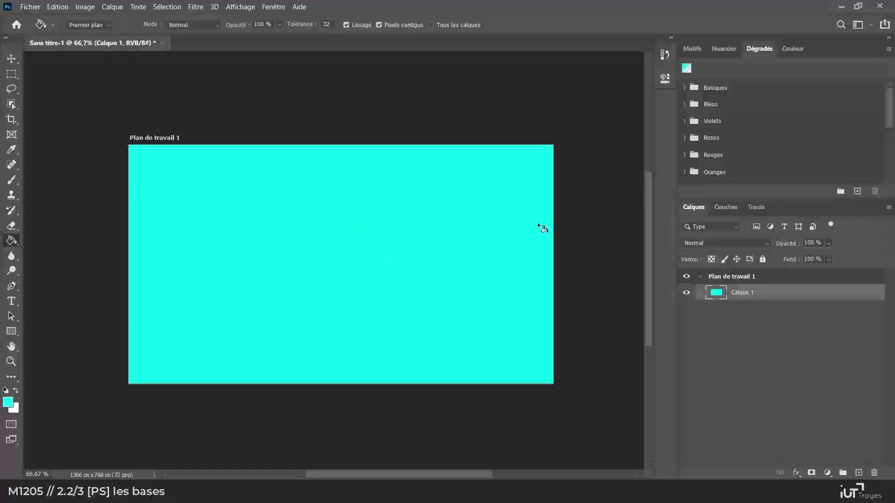
Step: Pick a magenta foreground colour (R 228, V 30, B 125) from the colour spectrum and fill Calque 1 with it
click(793, 49)
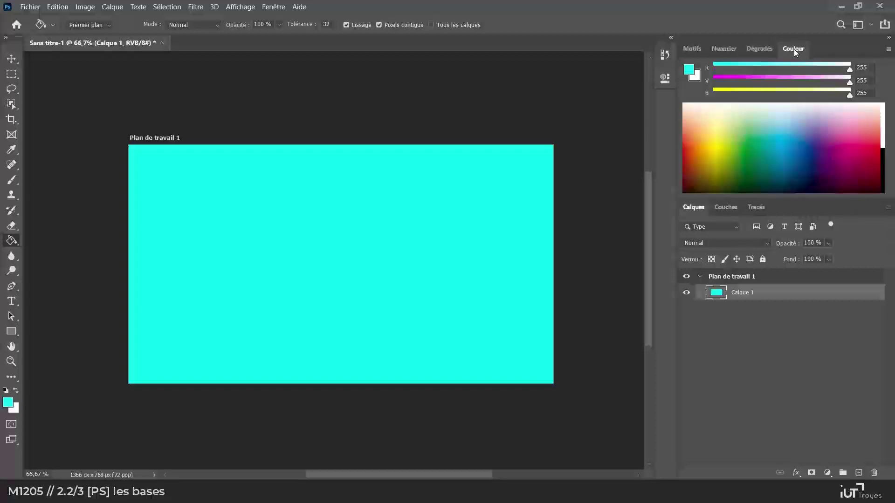
click(692, 75)
click(694, 67)
click(689, 70)
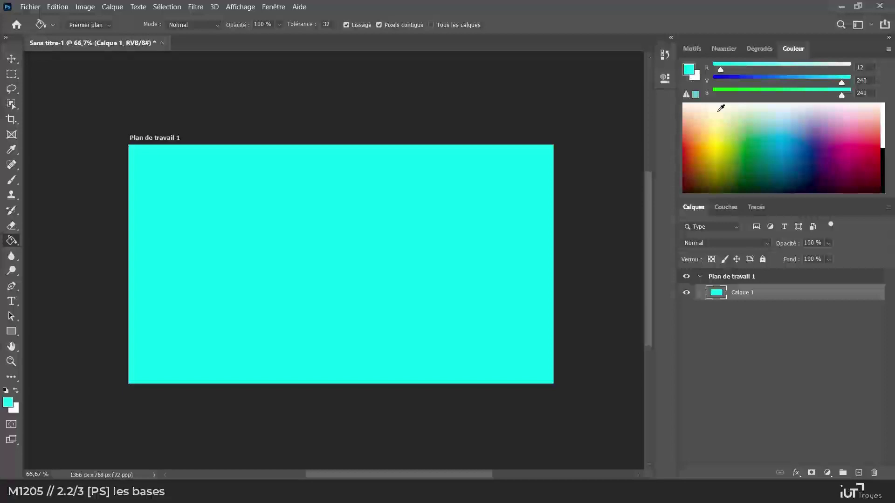
click(853, 140)
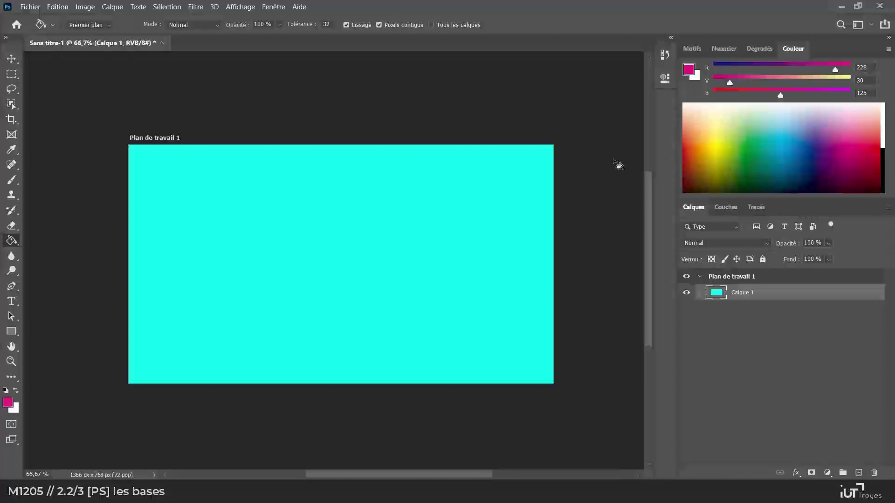
click(455, 206)
Step: Refill Calque 1 with yellow-green (R 171, V 195, B 0), followed by orange (R 231, V 144, B 0), from the colour spectrum
click(730, 146)
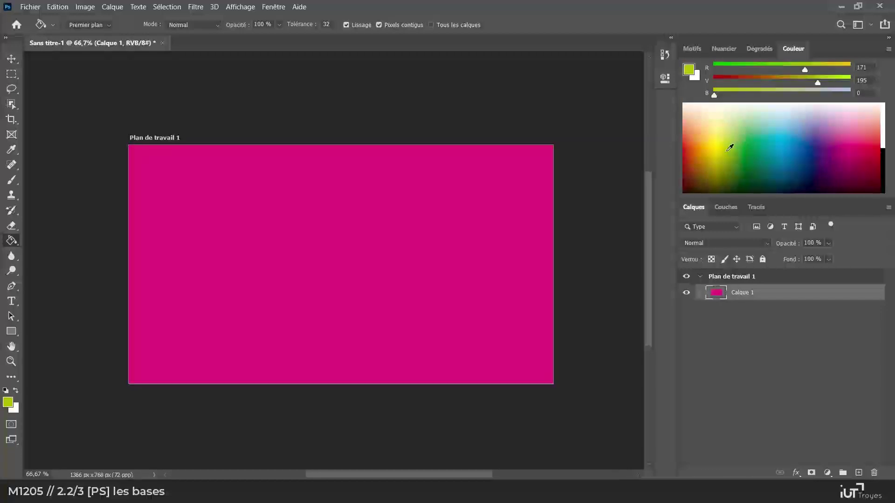
click(318, 240)
click(709, 148)
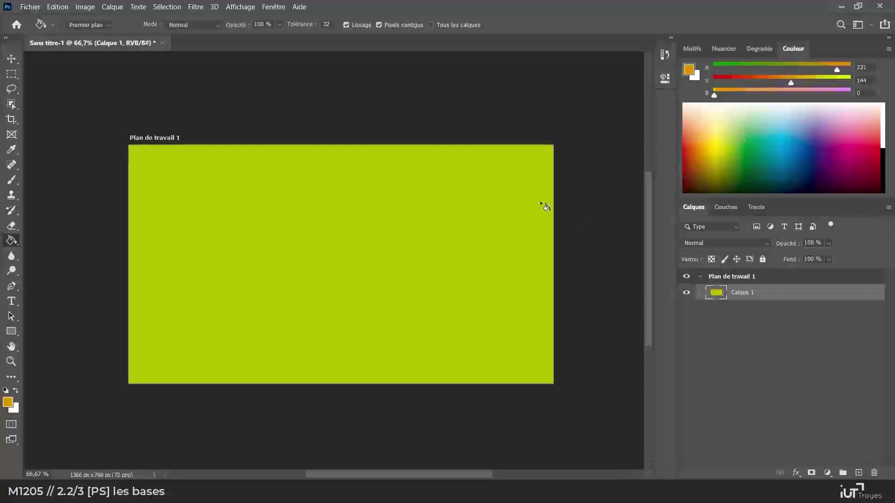
click(382, 220)
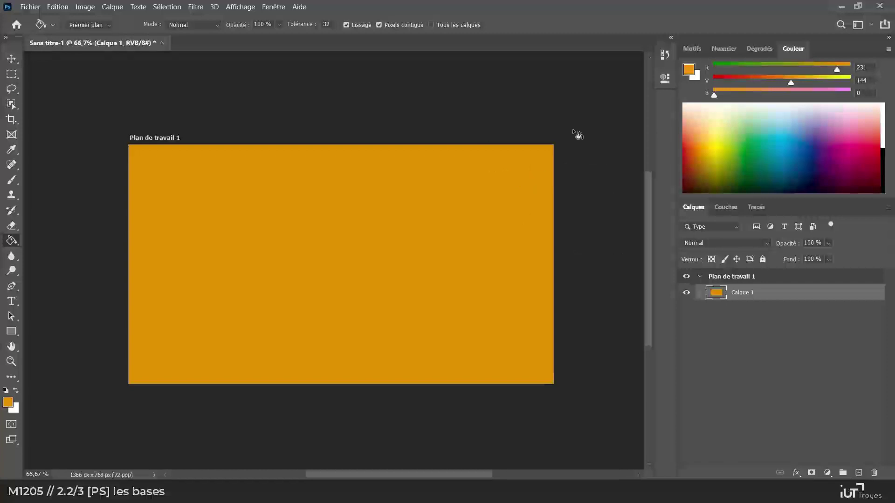
Step: Fill Calque 1 with the light yellow-orange swatch, third in the Pastel swatch group
click(725, 49)
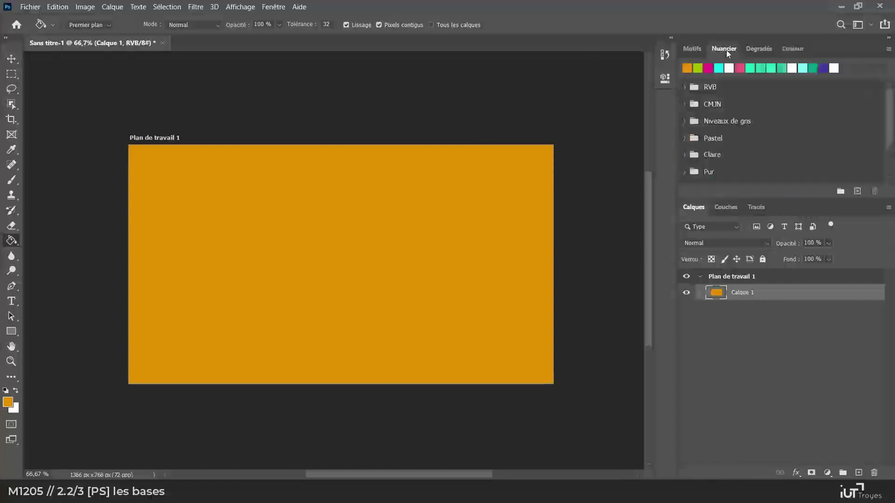
click(684, 88)
click(686, 88)
scroll(685, 98, down, 1)
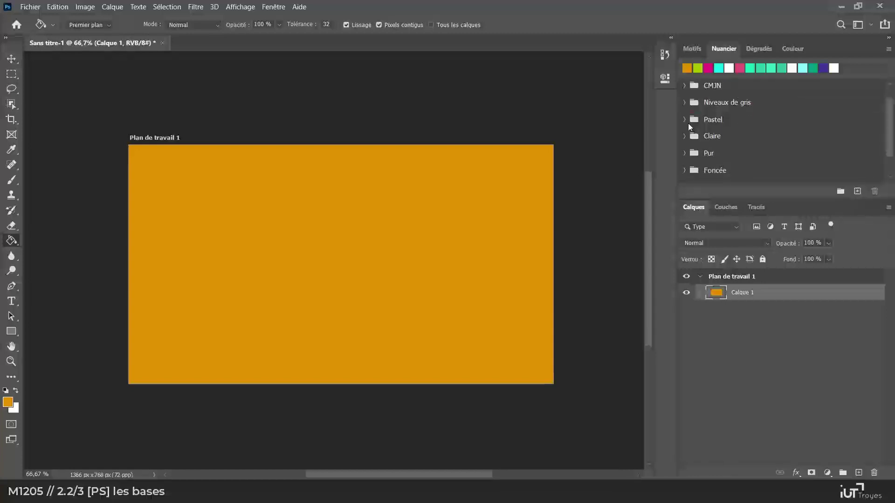
click(685, 120)
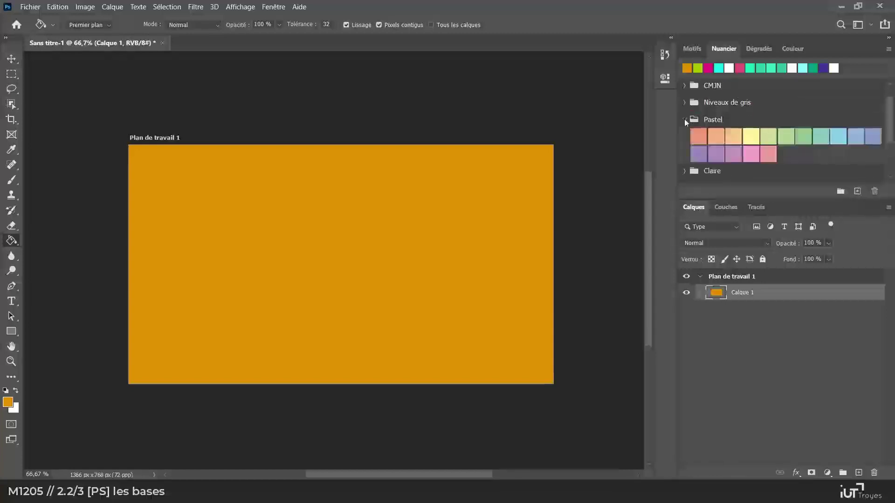
click(733, 136)
click(461, 193)
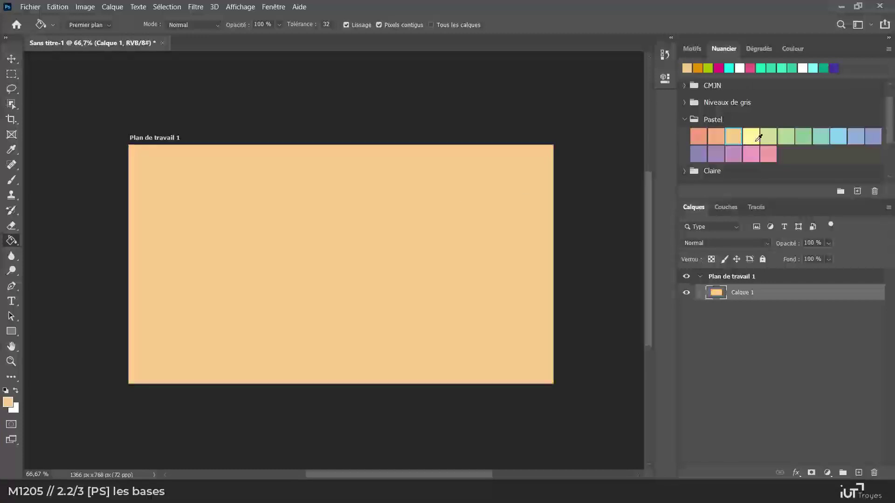
Step: Fill Calque 1 with the second Pastel swatch, a light orange, and collapse the Pastel group
click(722, 135)
click(368, 242)
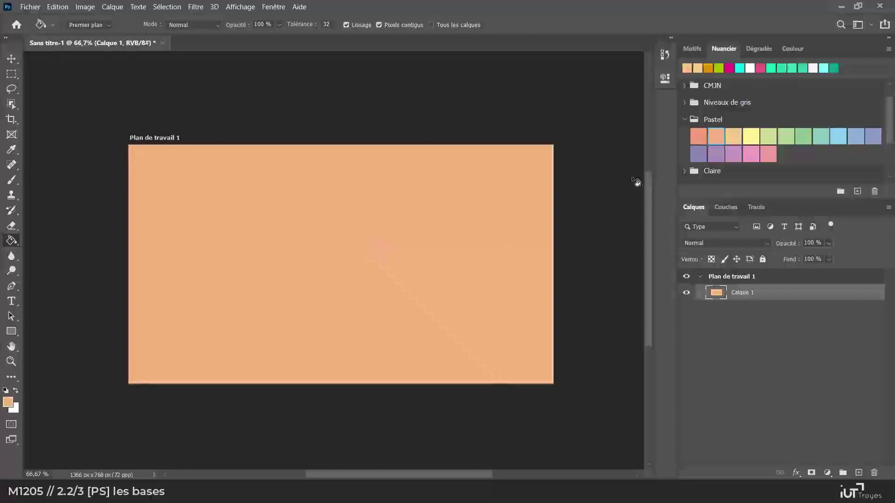
click(683, 122)
scroll(723, 135, down, 3)
scroll(712, 131, up, 3)
scroll(711, 130, up, 1)
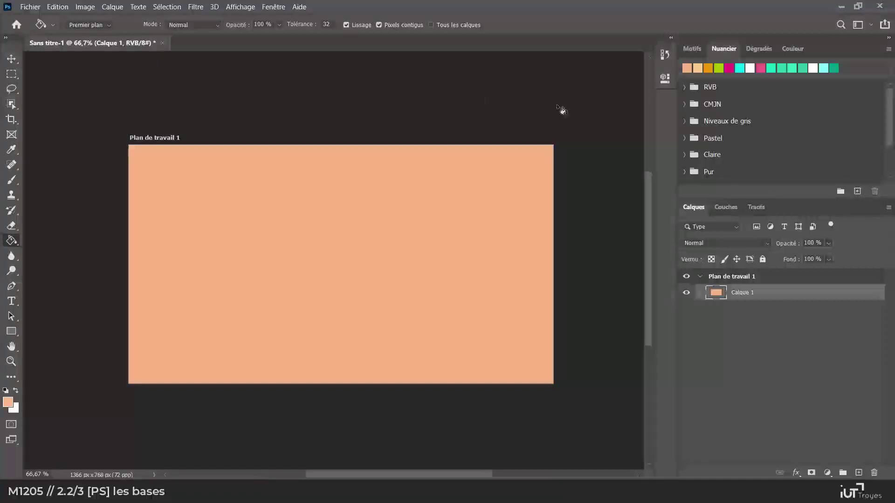
Step: Display the gradient presets and expand the Basiques group
click(759, 50)
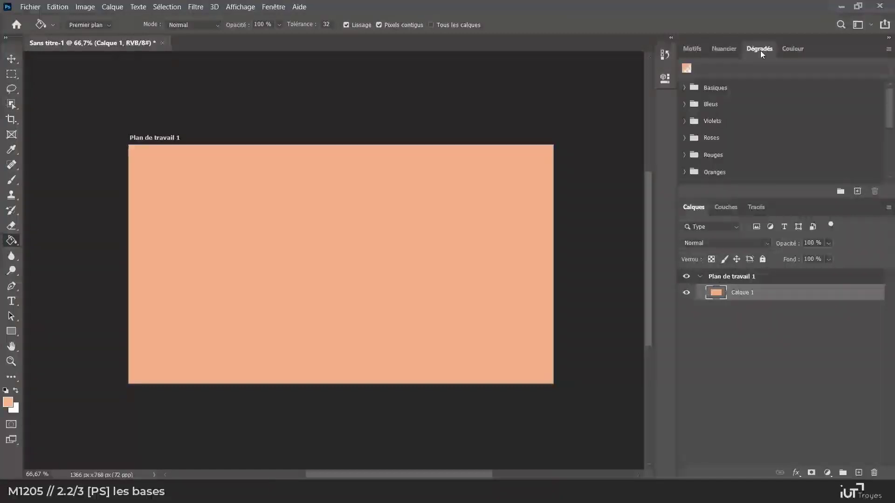
click(275, 7)
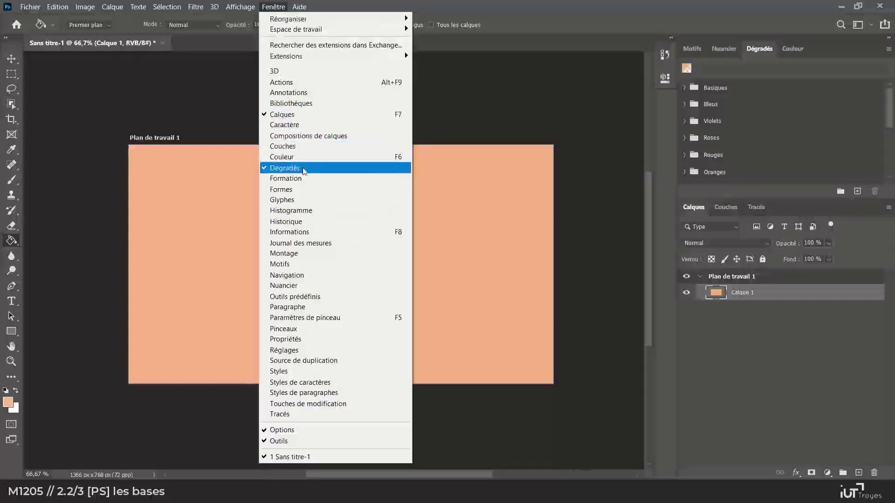
click(761, 49)
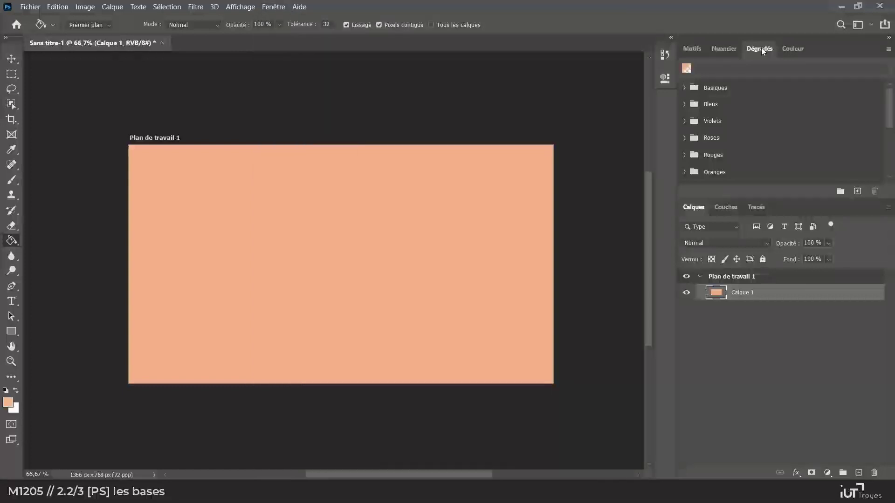
click(684, 88)
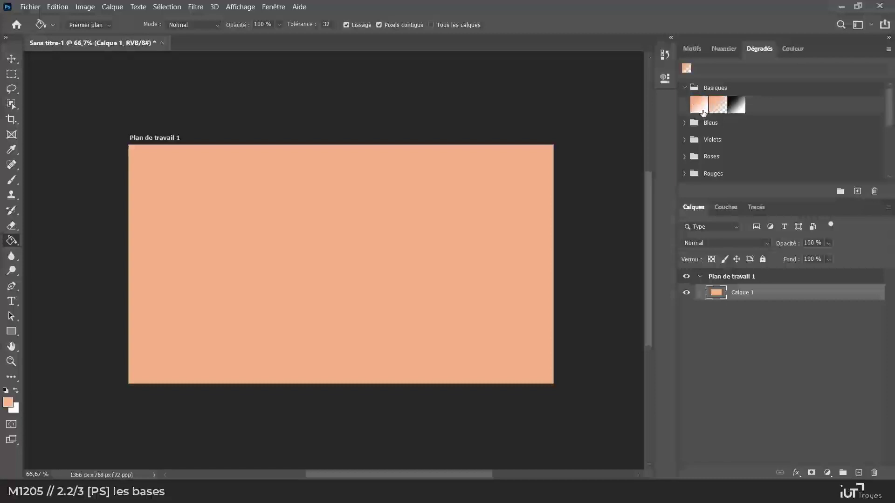
Step: Activate the Gradient tool, and add a new empty layer above Calque 1 with Calque 1 hidden
right_click(11, 243)
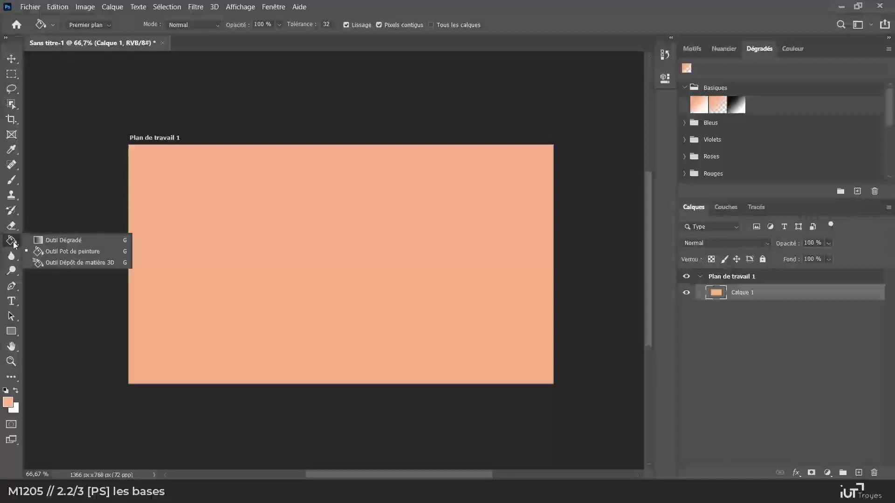
click(46, 239)
click(687, 293)
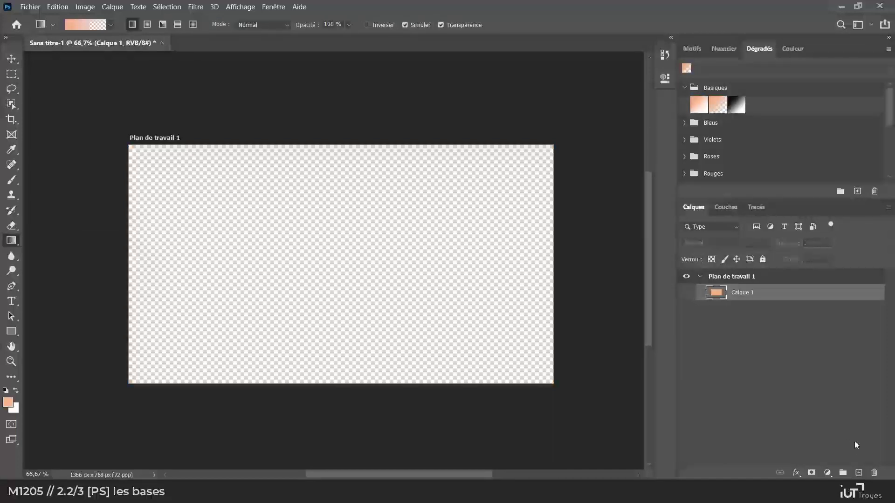
click(859, 472)
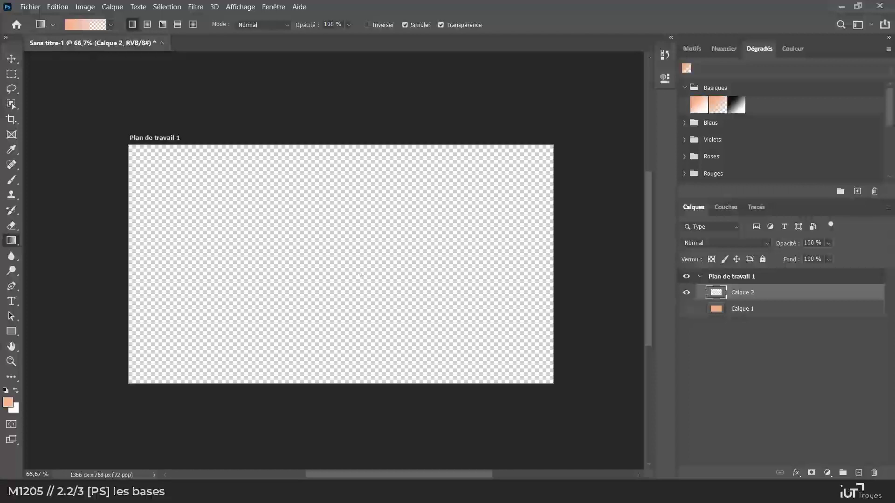
Step: Try a long and a short diagonal linear gradient from light orange to transparent on Calque 2, undoing each
drag(295, 234, 387, 298)
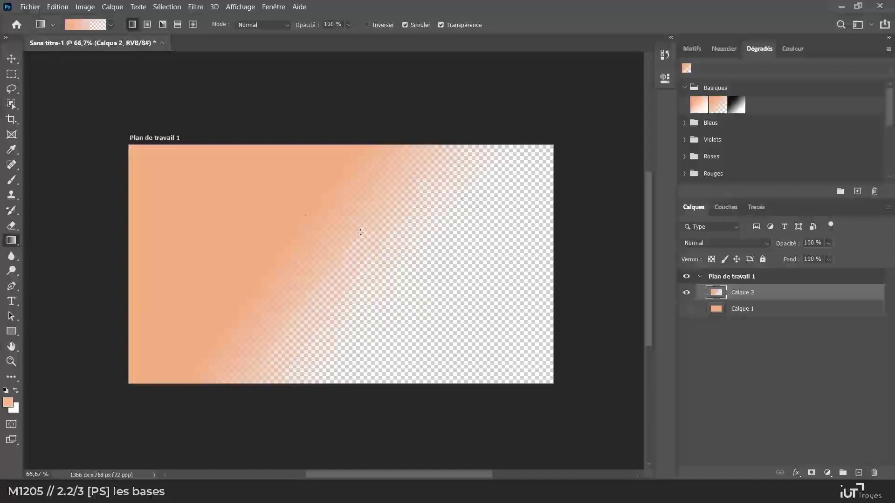
key(ctrl+z)
drag(250, 207, 278, 216)
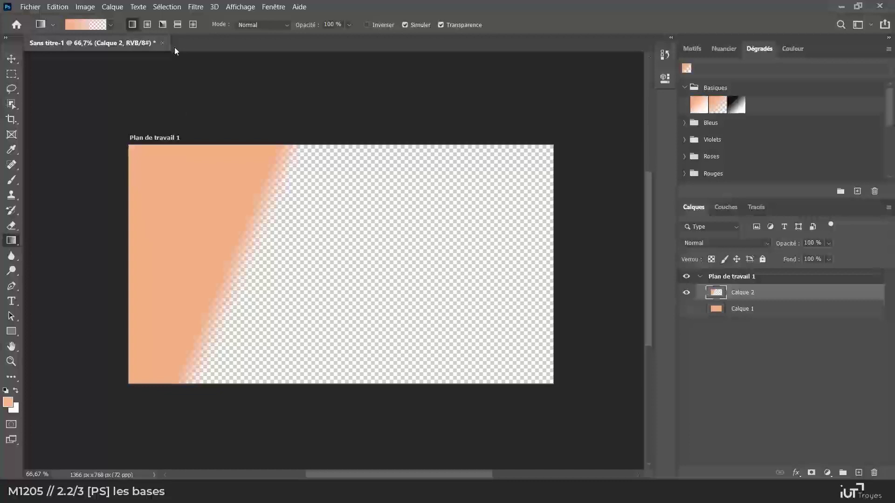
key(ctrl+z)
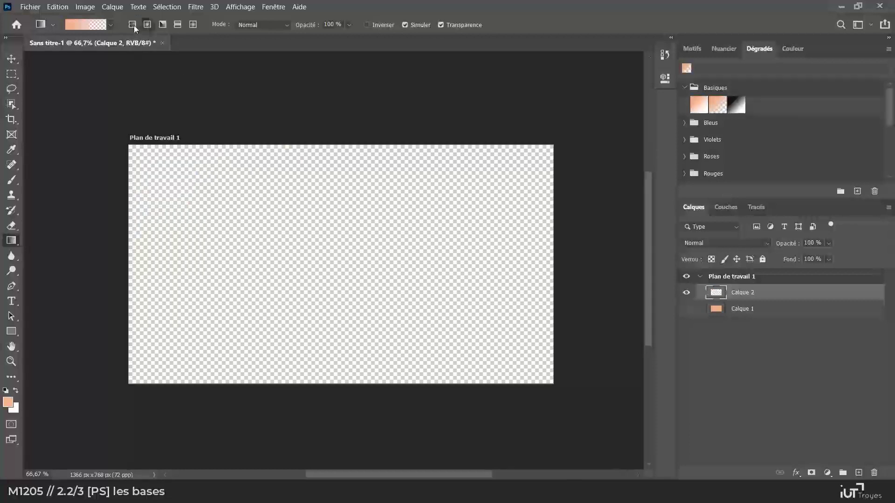
Step: Draw a small radial gradient from light orange to transparent near the centre of Calque 2
drag(327, 251, 325, 292)
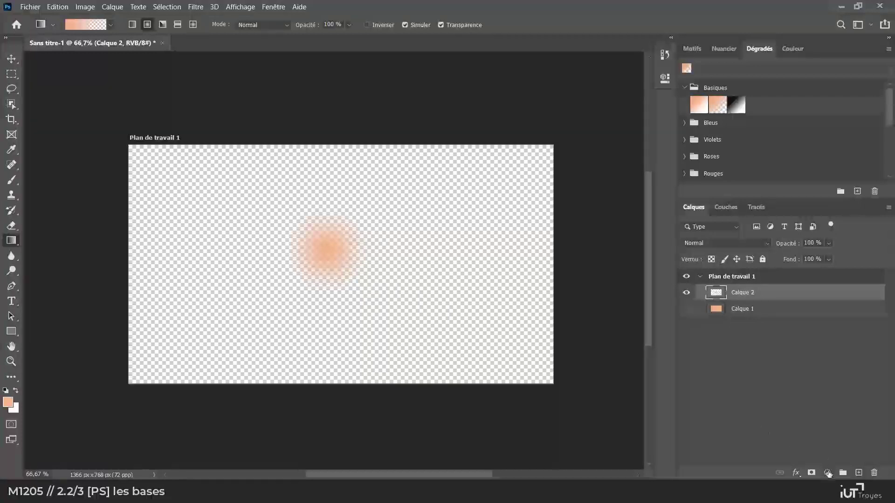
Step: Add a solid colour fill layer above Calque 2 in light blue 83b9f6
click(827, 473)
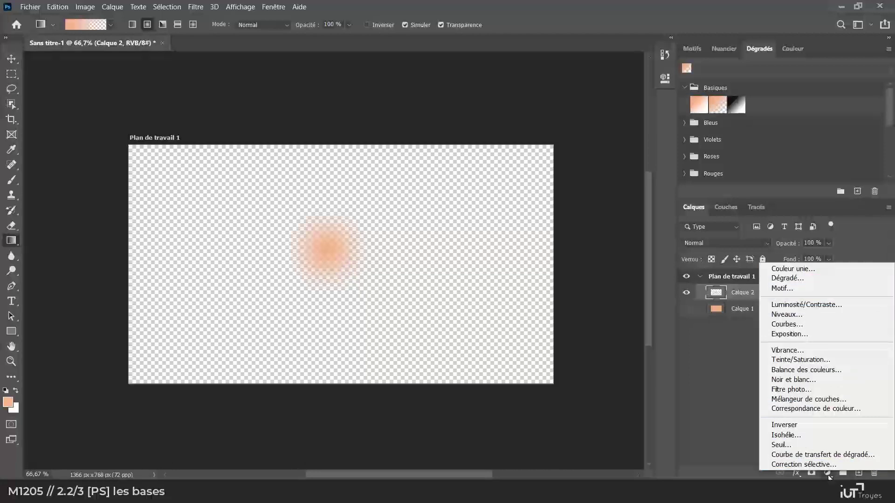
click(787, 269)
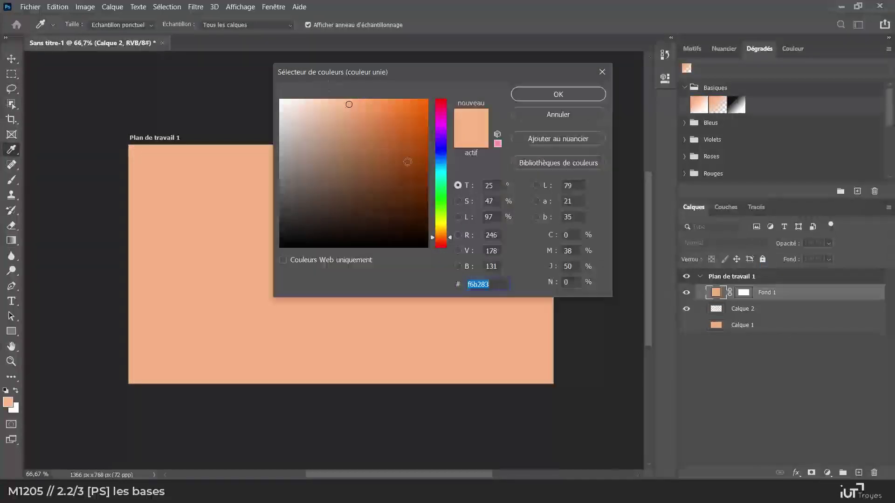
click(440, 161)
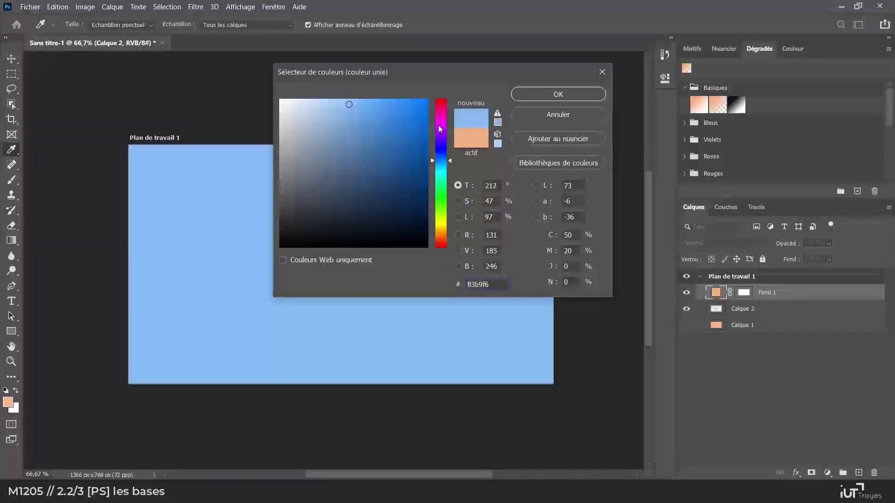
click(551, 102)
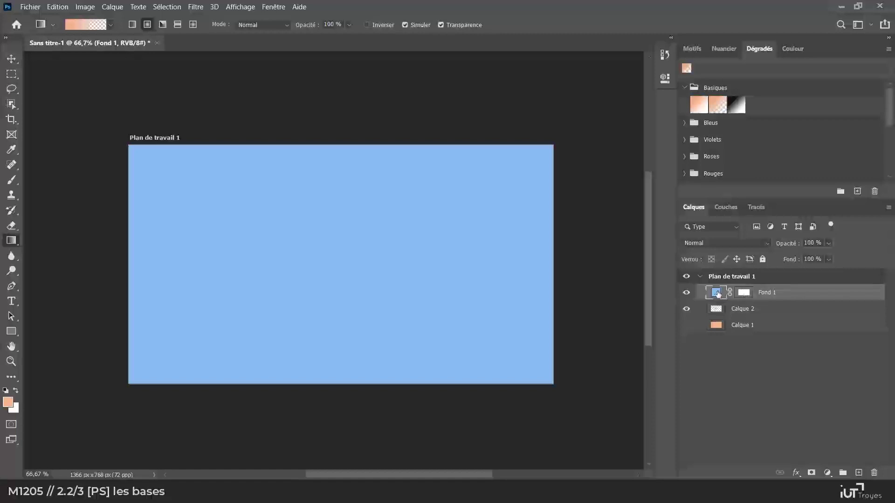
Step: Recolour the solid fill layer Fond 1 with blue 4784c8, followed by grey-blue 516780
double_click(716, 293)
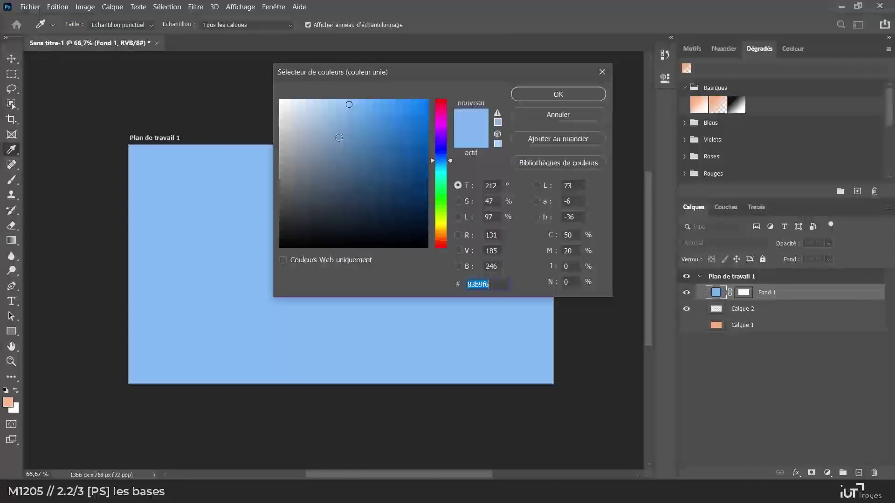
click(376, 131)
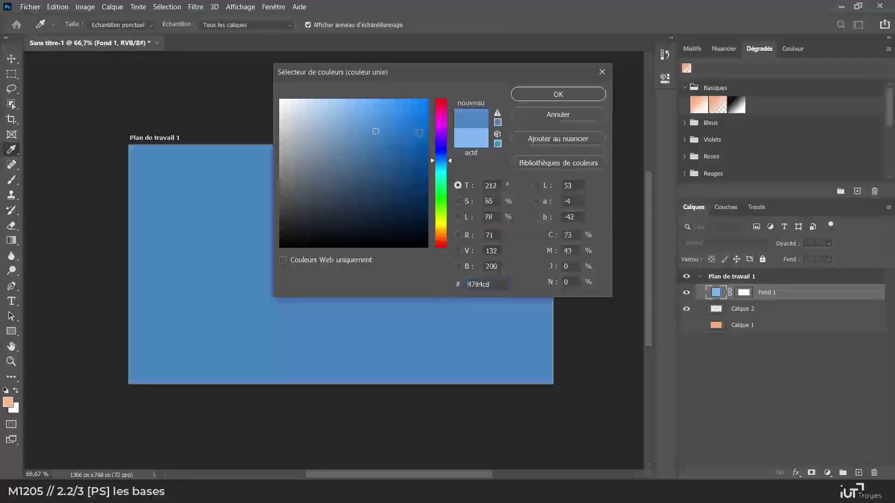
click(550, 95)
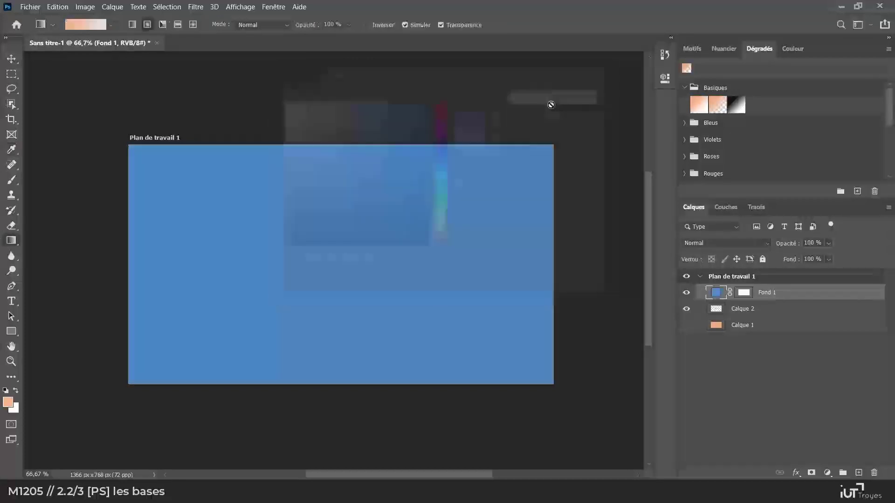
double_click(716, 293)
click(336, 174)
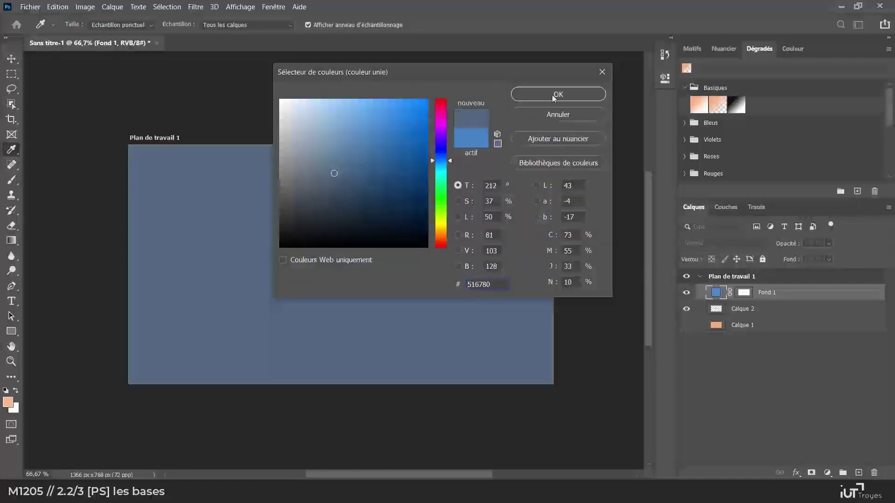
click(552, 94)
key(g)
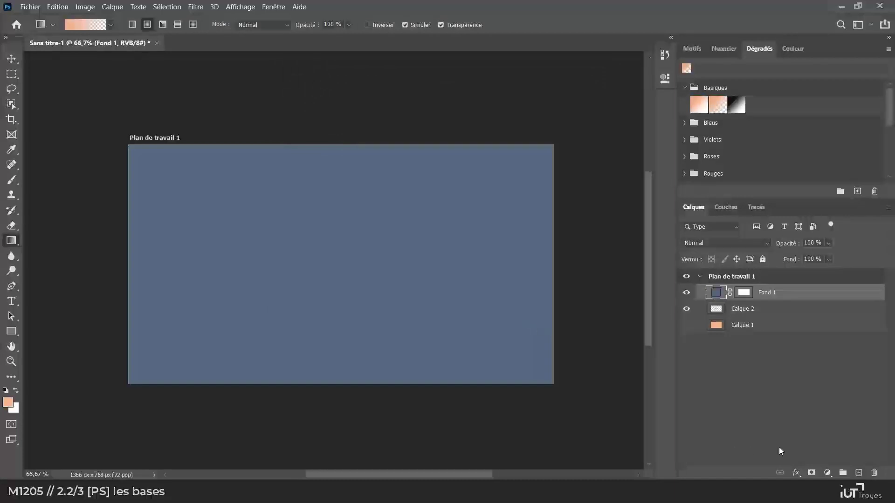
Step: Add a gradient fill layer above Fond 1, inserting three intermediate colour stops in its orange-to-transparent gradient, the last at 75 %
click(828, 473)
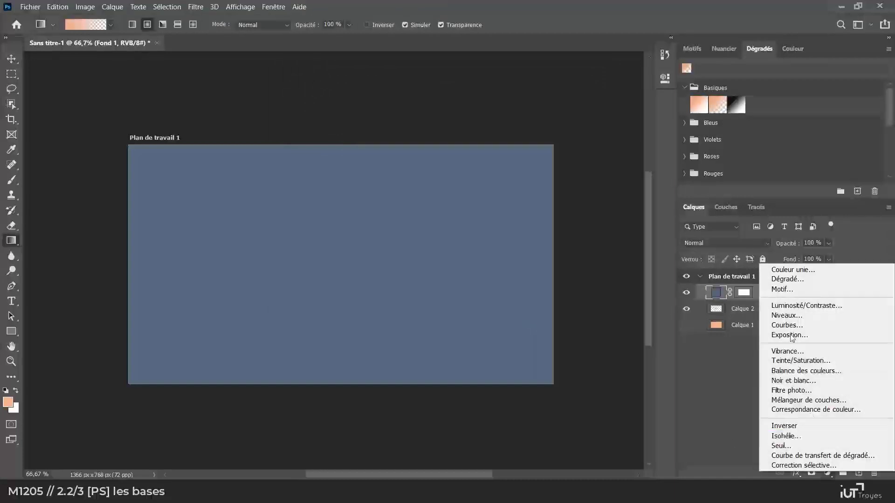
click(787, 279)
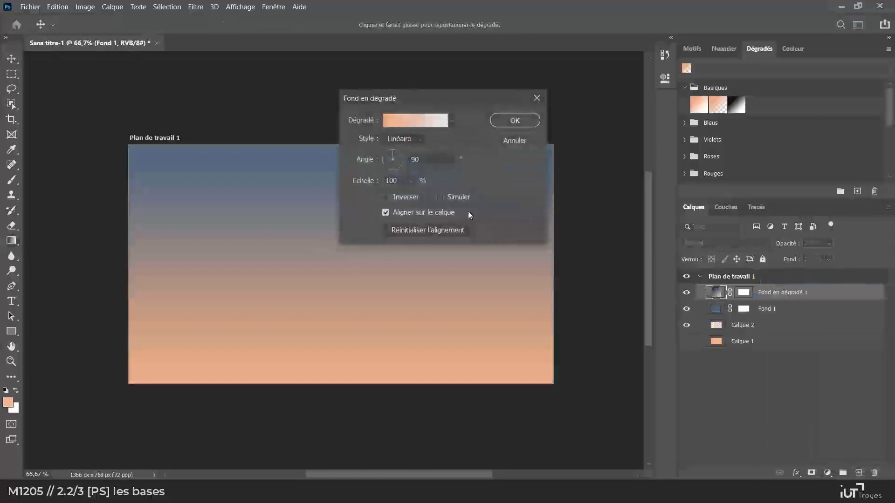
click(447, 122)
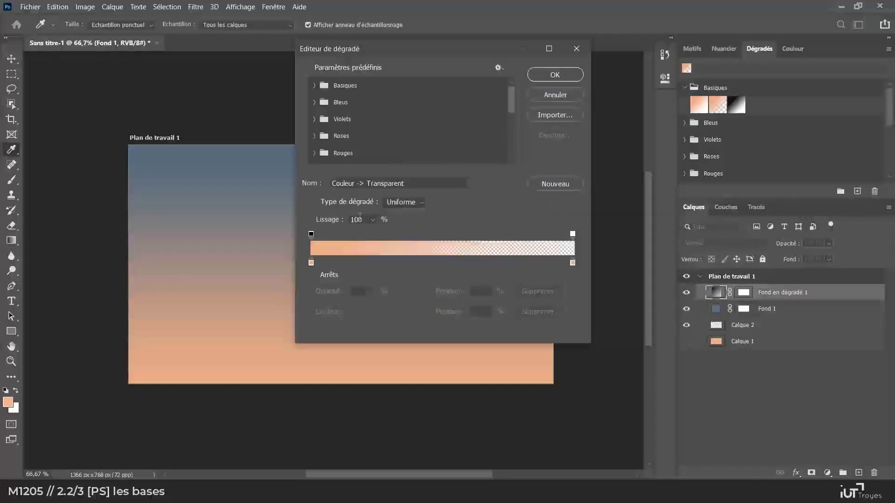
click(311, 262)
click(384, 263)
click(434, 262)
click(507, 263)
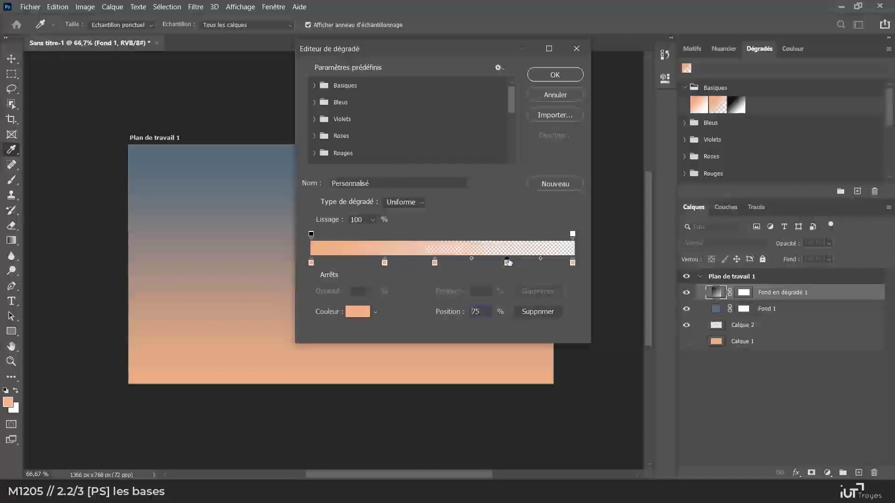
click(555, 75)
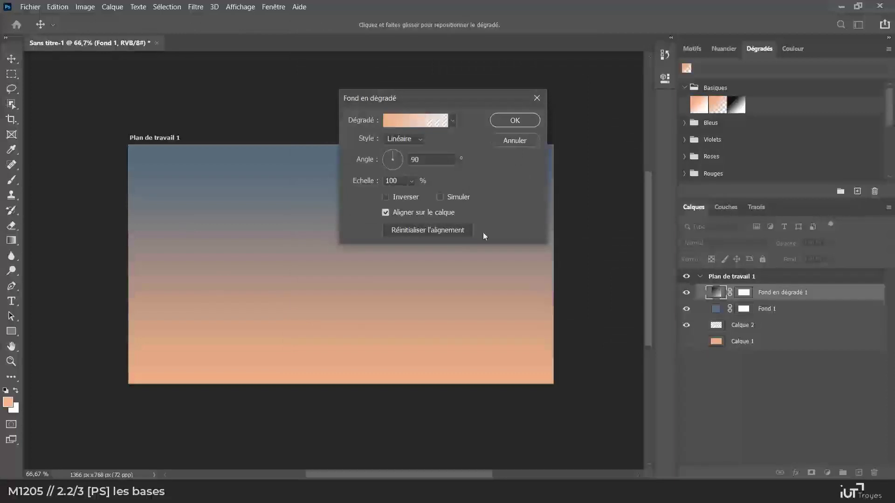
click(506, 120)
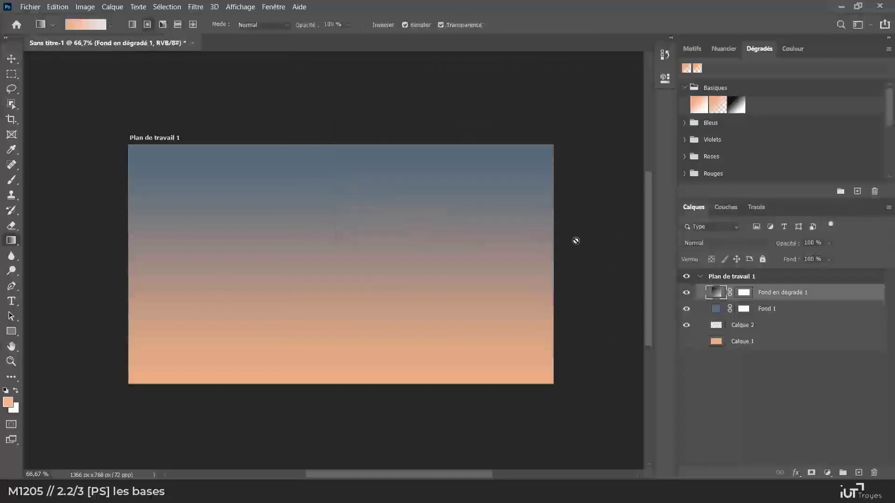